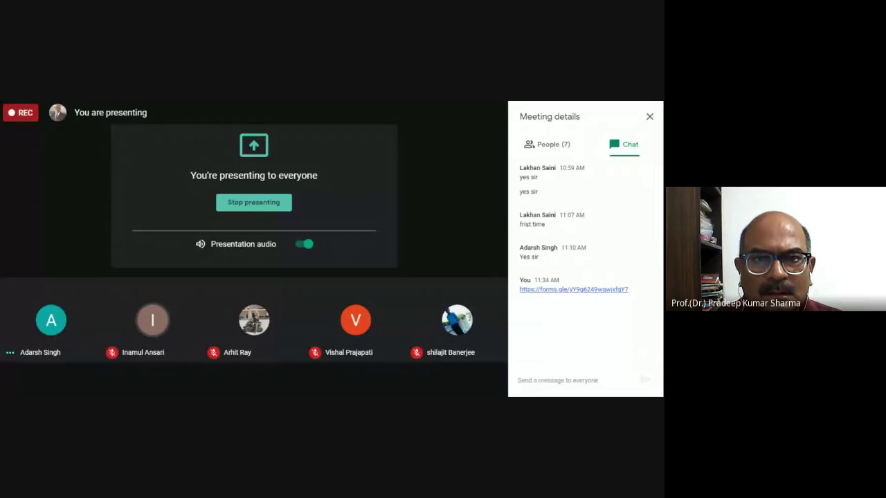
Switch to the "Quiz - 19.08.2020" form in Google Forms and examine the response summary's insights, frequently missed questions and scores.
key("alt+Tab")
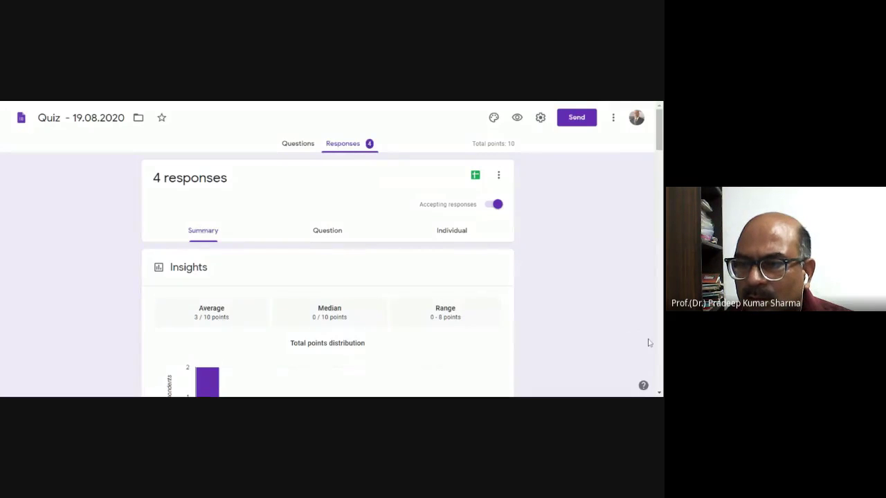
scroll(380, 291, "down", 2)
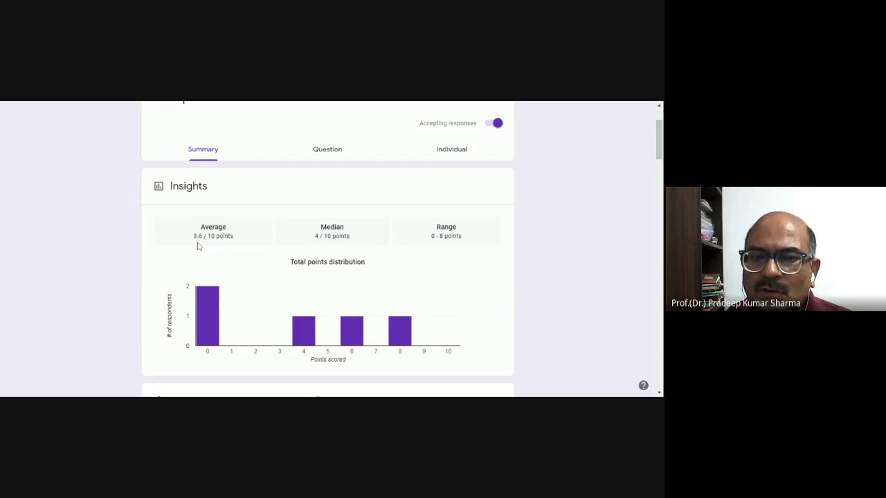
scroll(198, 246, "down", 2)
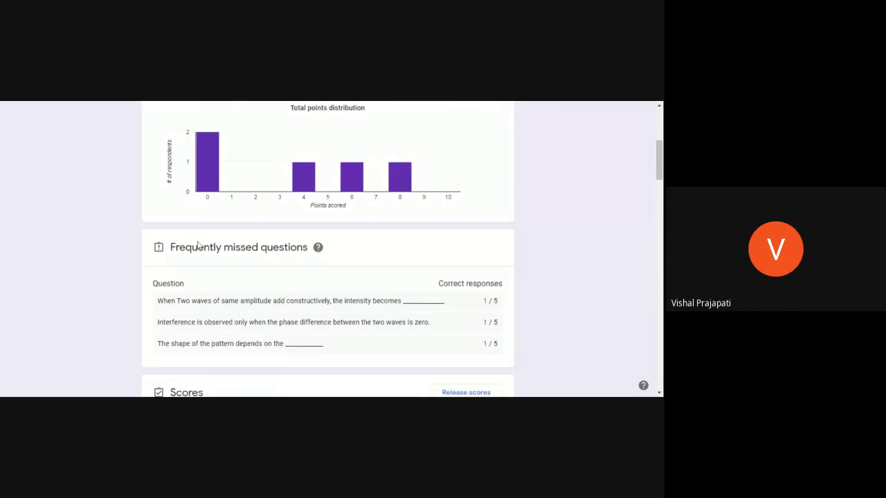
scroll(198, 246, "down", 1)
scroll(260, 238, "down", 1)
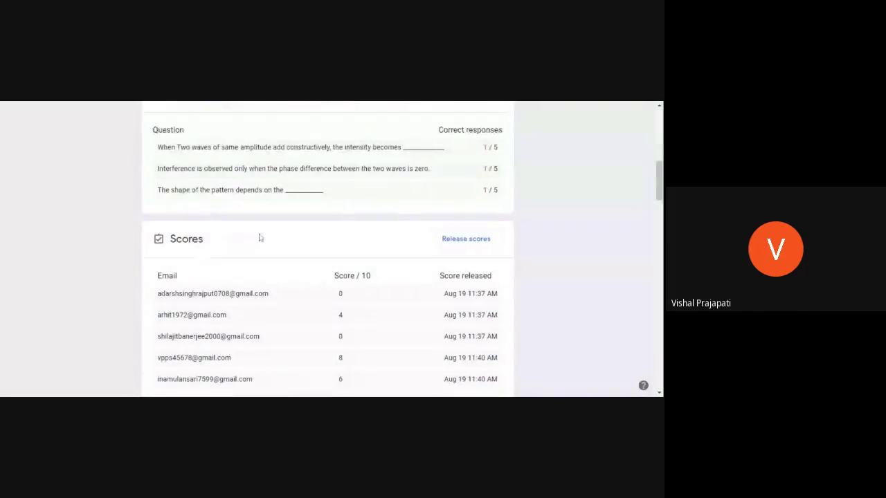
scroll(260, 237, "down", 1)
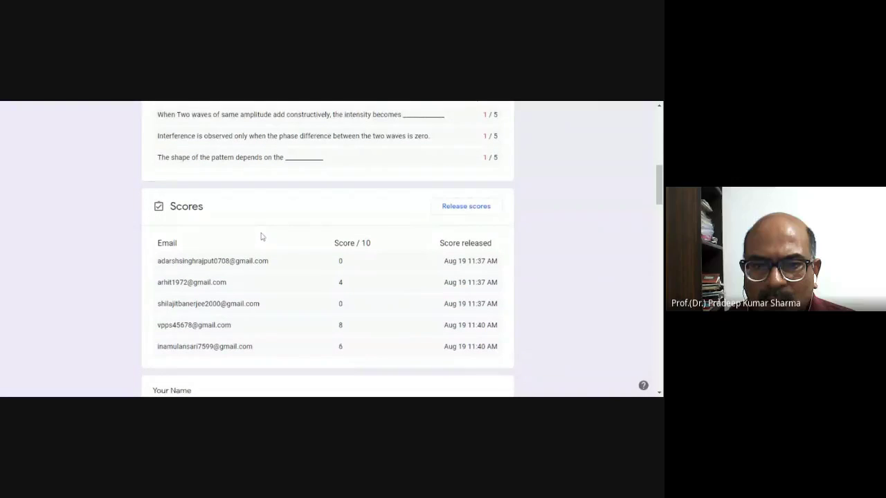
scroll(261, 238, "up", 2)
scroll(261, 238, "up", 5)
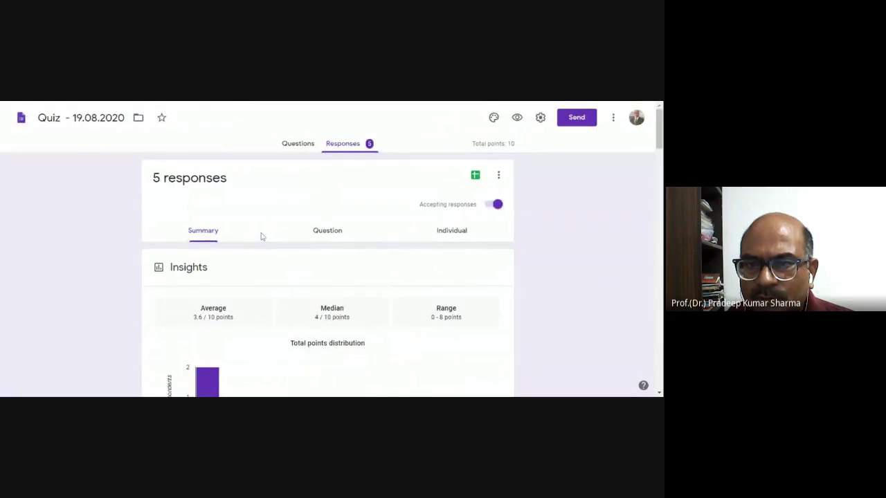
Stop the quiz form from accepting further responses.
scroll(261, 237, "down", 2)
scroll(261, 236, "down", 1)
scroll(261, 236, "up", 3)
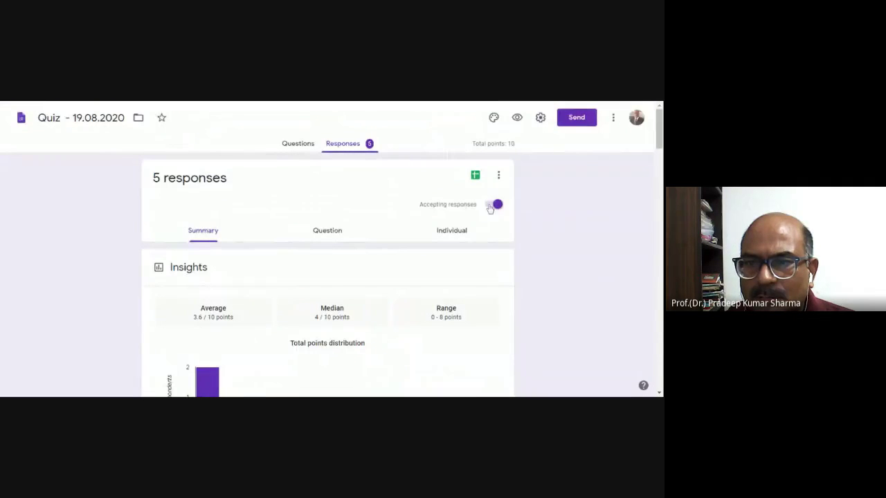
left_click(492, 205)
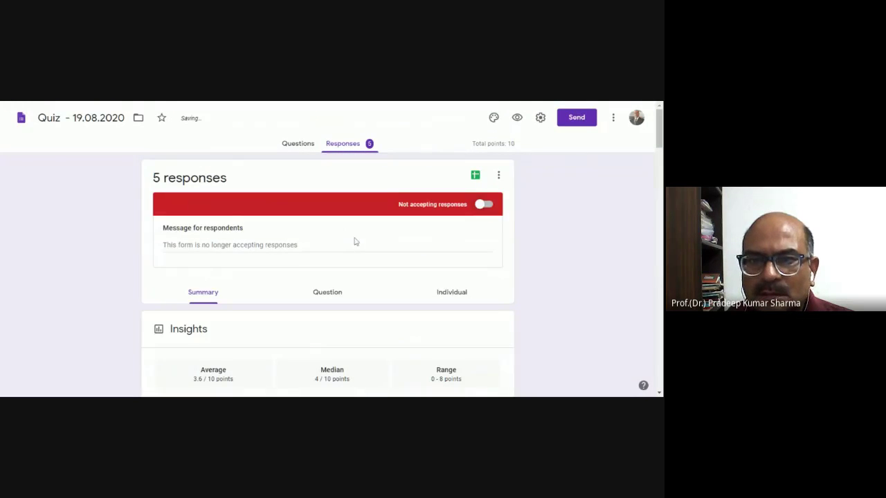
Review the respondents' scores and the answer distribution charts for quiz questions 1 to 5 in the response summary.
scroll(351, 247, "down", 10)
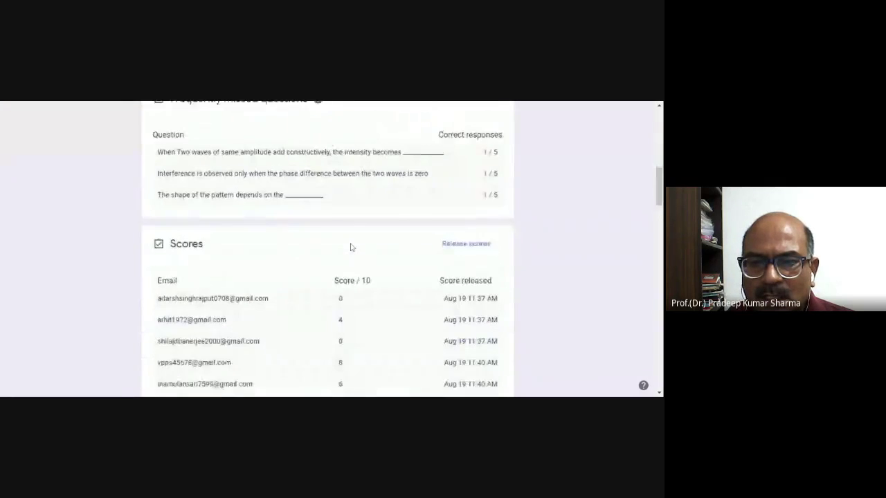
scroll(351, 247, "down", 3)
scroll(351, 247, "up", 1)
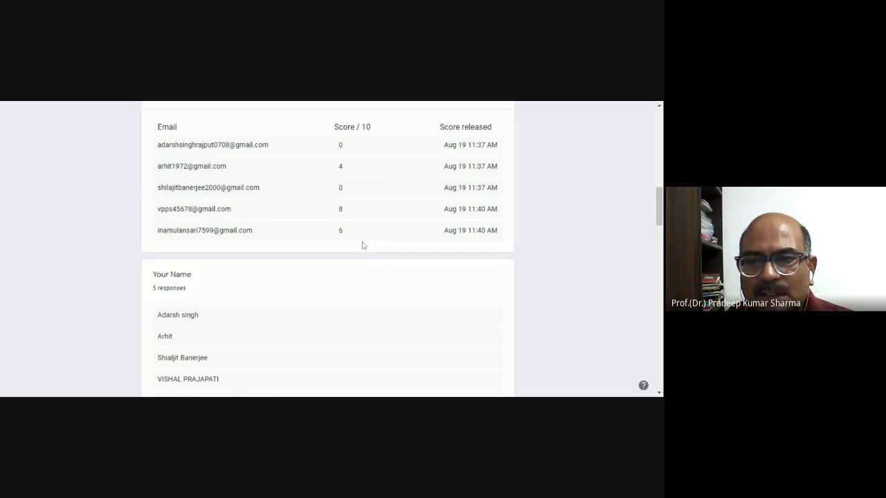
scroll(362, 248, "down", 2)
scroll(363, 245, "down", 5)
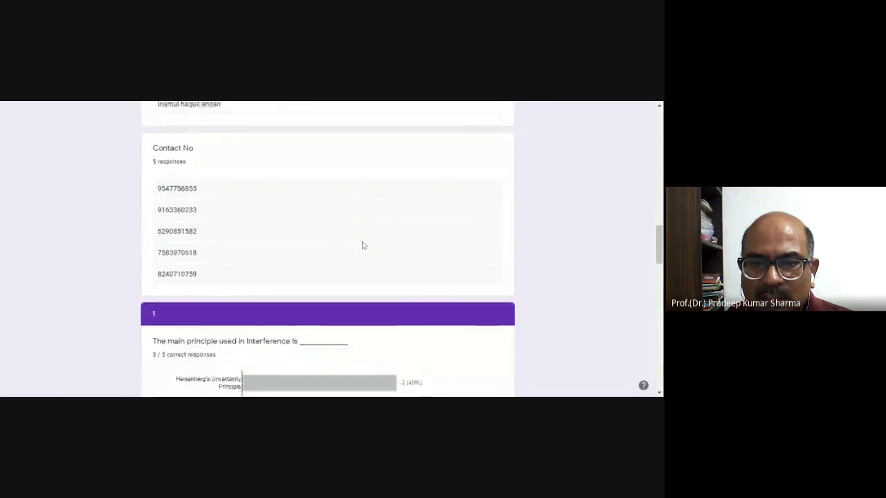
scroll(362, 245, "down", 1)
scroll(363, 245, "up", 1)
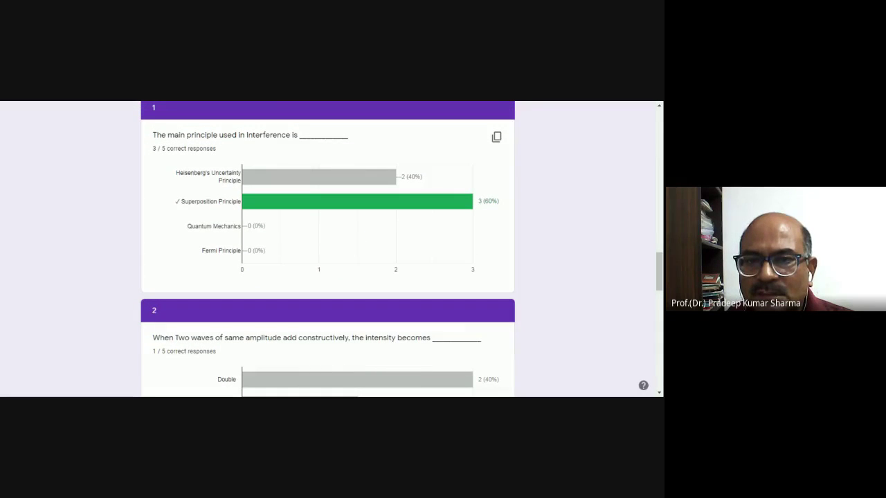
scroll(362, 245, "down", 2)
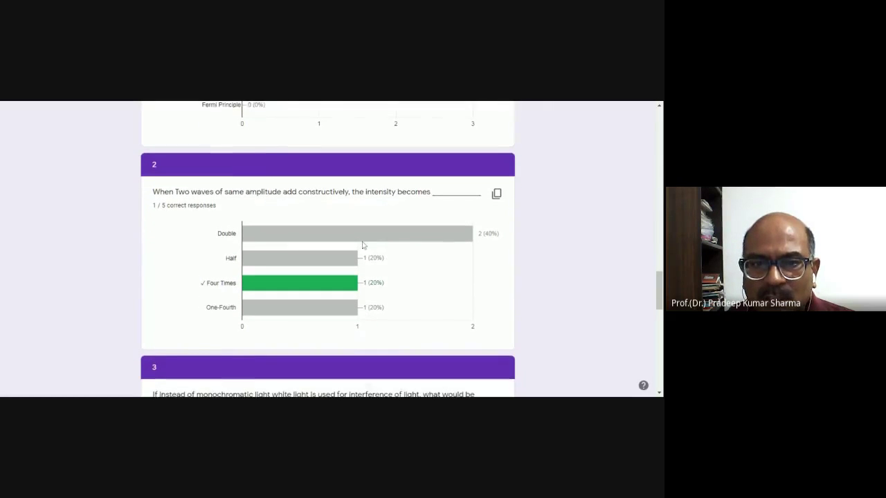
scroll(377, 268, "down", 3)
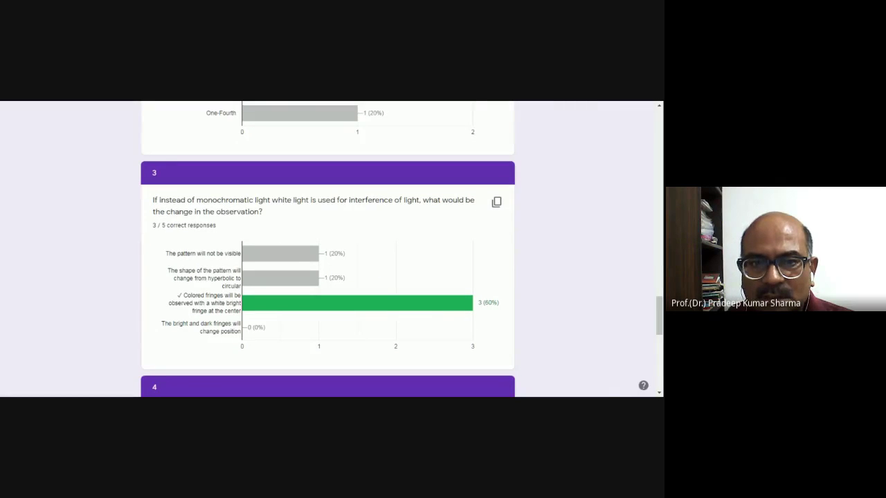
scroll(382, 264, "down", 3)
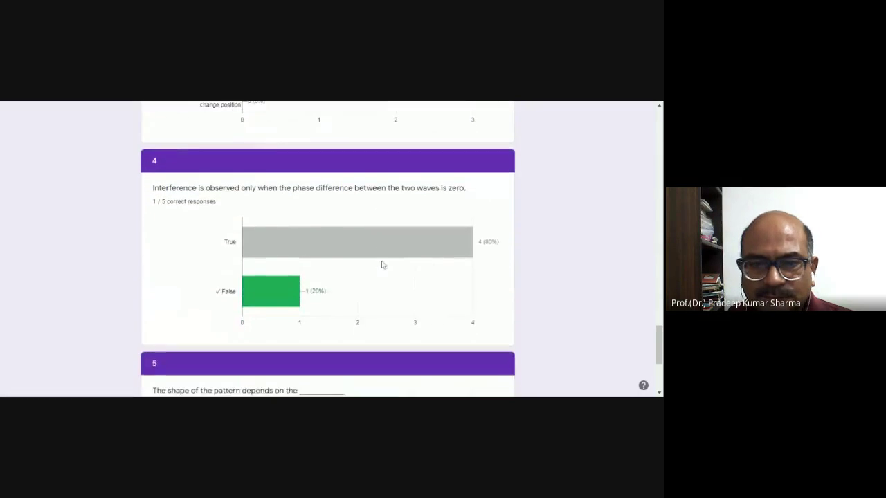
scroll(382, 265, "down", 1)
scroll(382, 264, "up", 1)
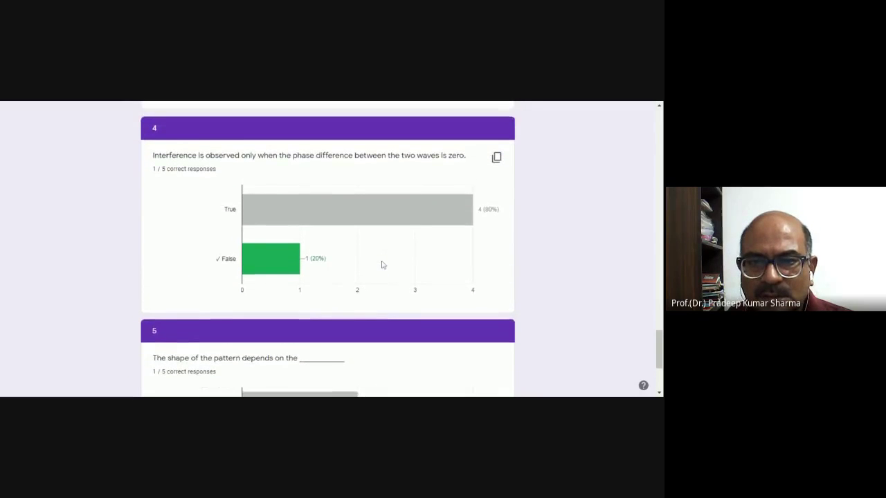
scroll(382, 264, "down", 2)
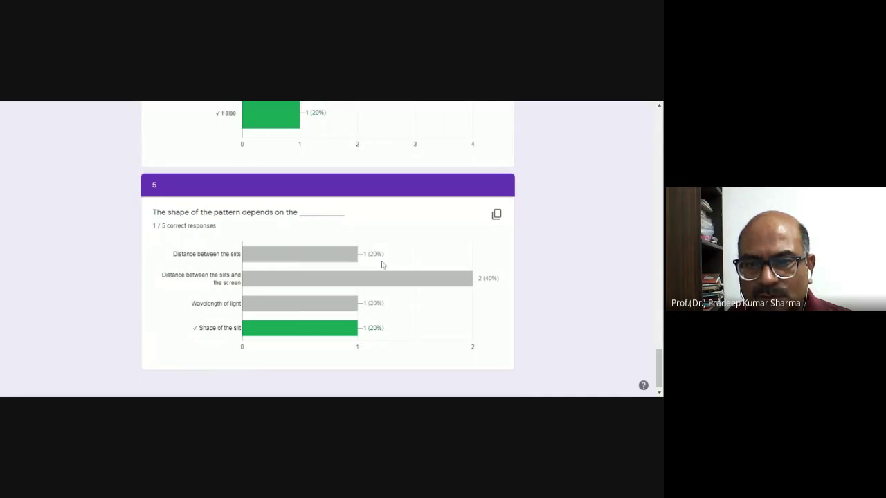
Go to the form's questions and open the answer key of question 1 about the main principle used in interference.
scroll(382, 264, "up", 10)
scroll(375, 265, "up", 15)
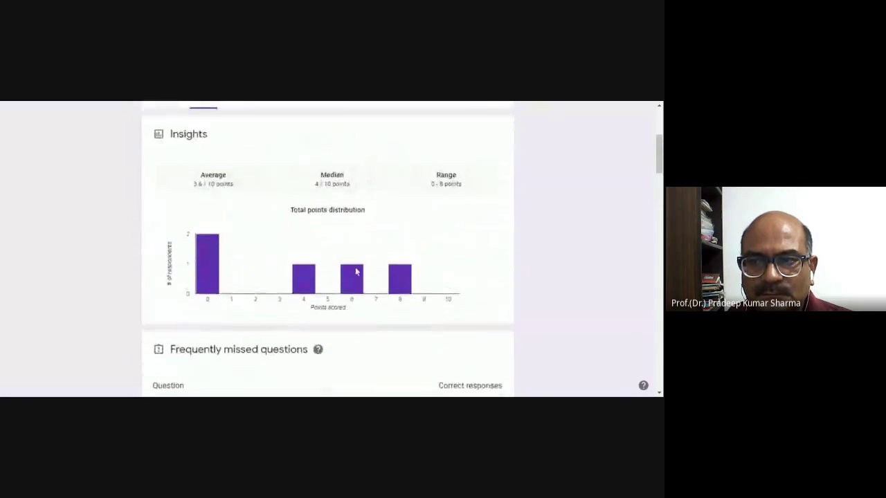
scroll(356, 272, "up", 4)
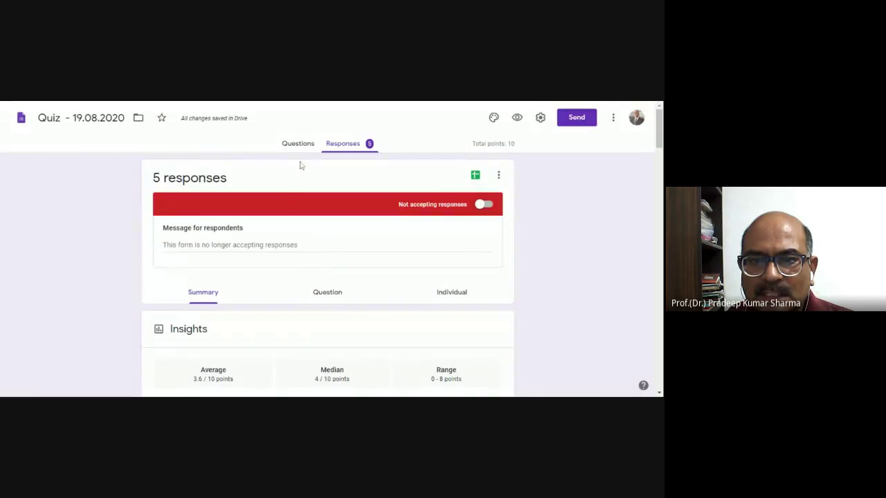
left_click(299, 145)
scroll(296, 271, "down", 2)
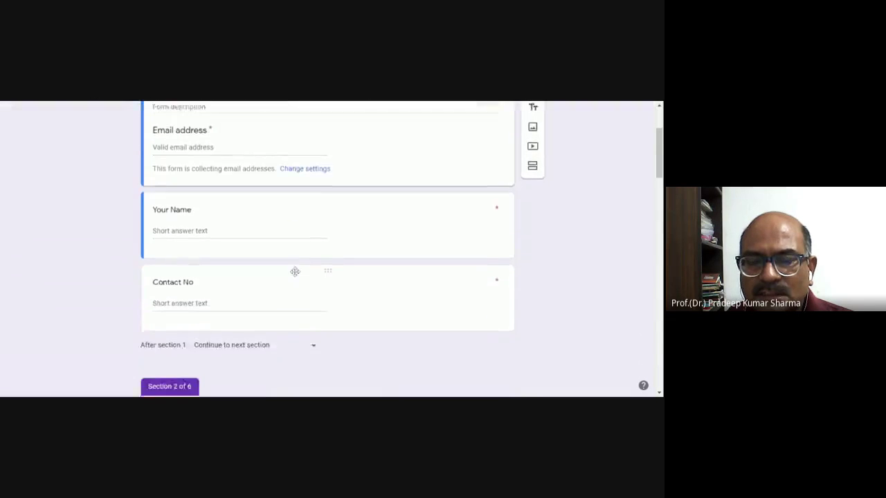
scroll(295, 275, "down", 5)
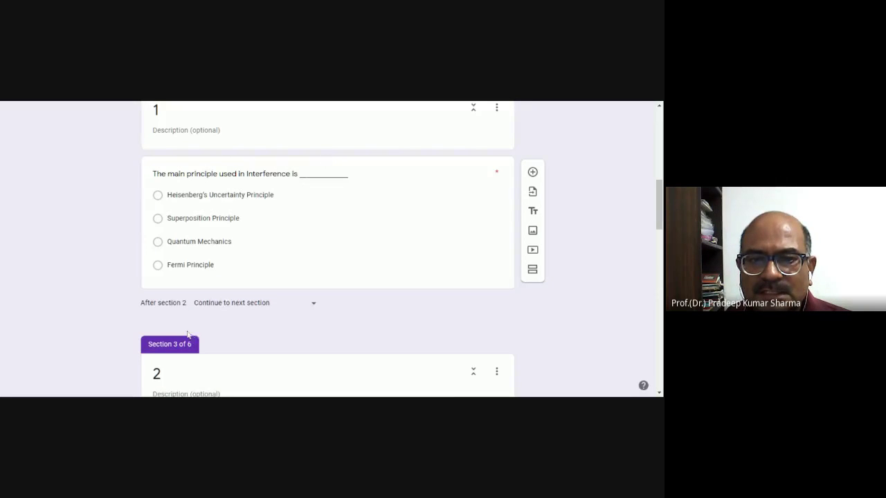
left_click(197, 265)
left_click(186, 343)
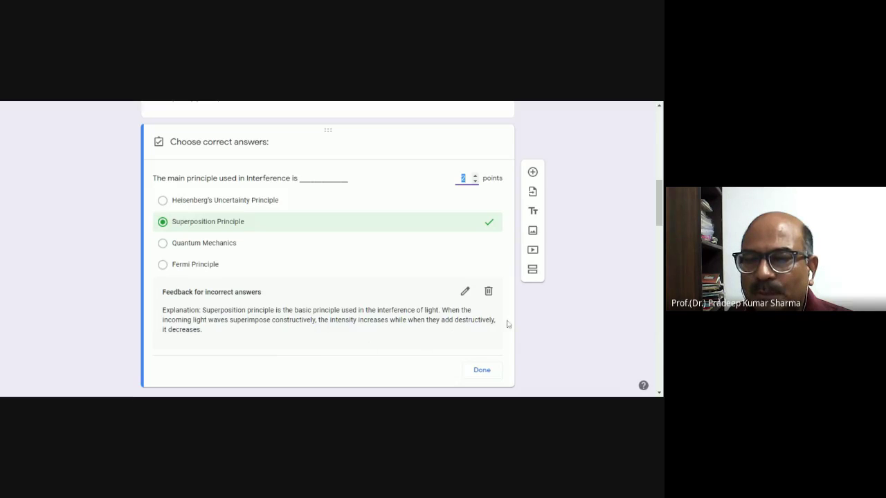
Open the answer key of question 2 about the intensity when two waves of same amplitude add constructively.
scroll(243, 271, "down", 5)
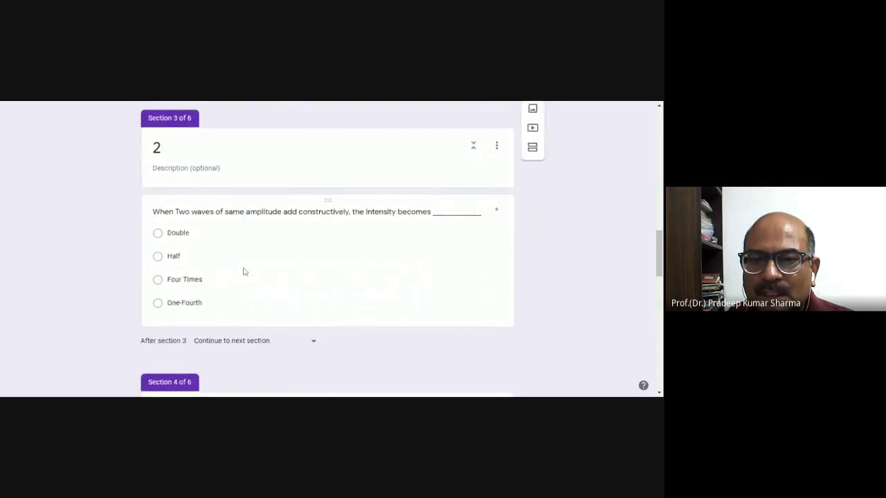
scroll(243, 272, "down", 1)
left_click(220, 235)
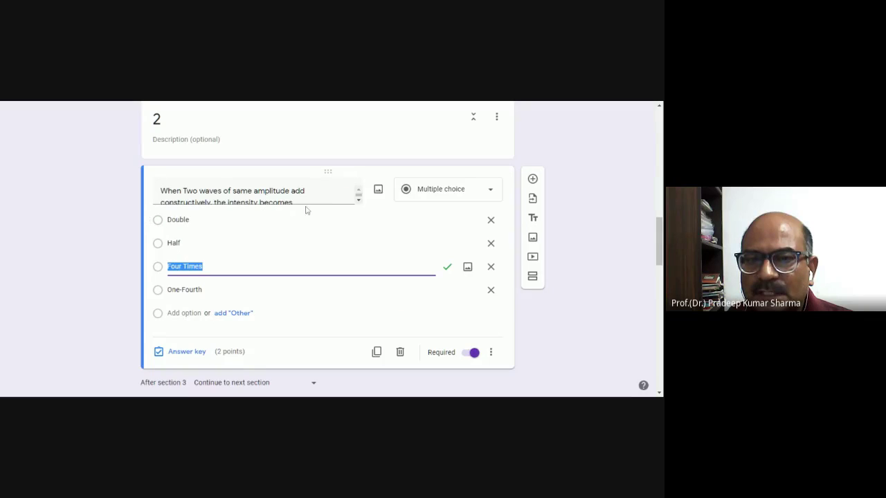
left_click(186, 352)
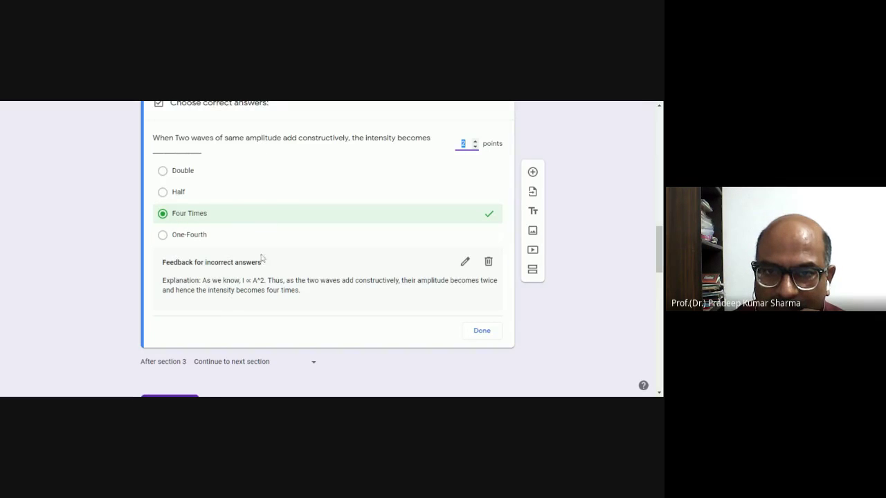
Open the answer key of question 3 about using white light for interference and view its feedback for incorrect answers.
scroll(263, 258, "down", 3)
scroll(260, 256, "down", 2)
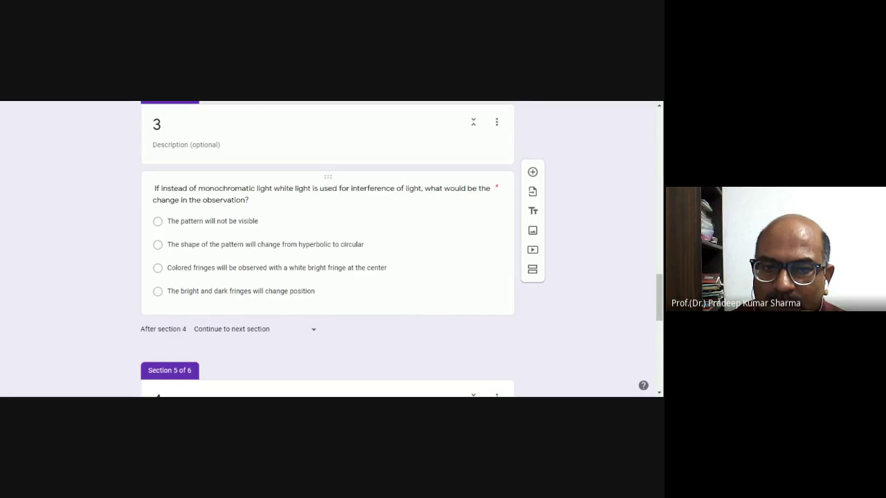
left_click(251, 270)
scroll(253, 214, "up", 2)
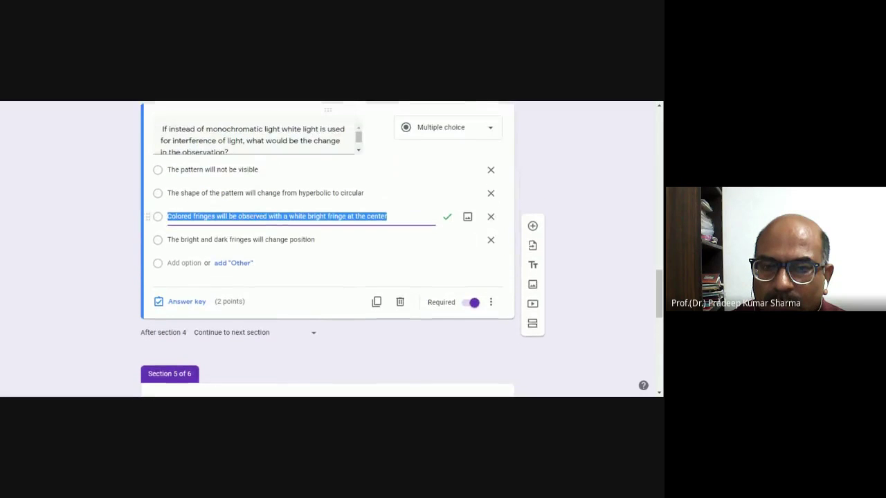
scroll(273, 222, "up", 1)
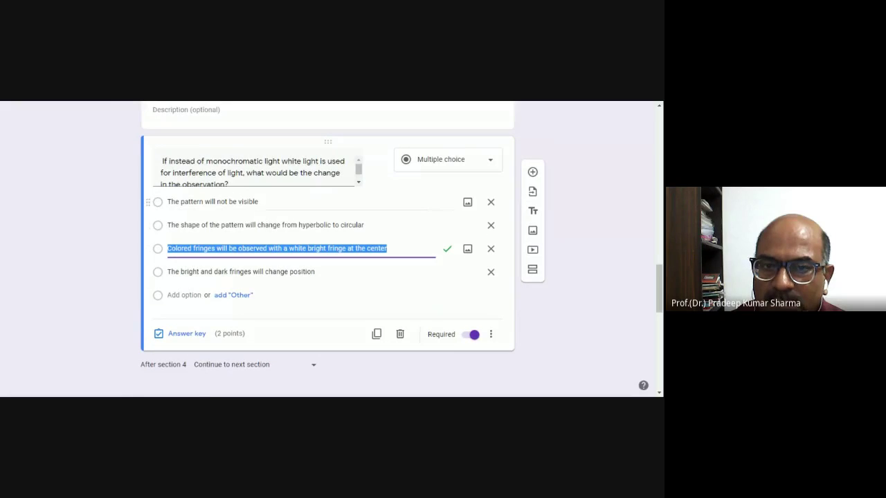
left_click(312, 203)
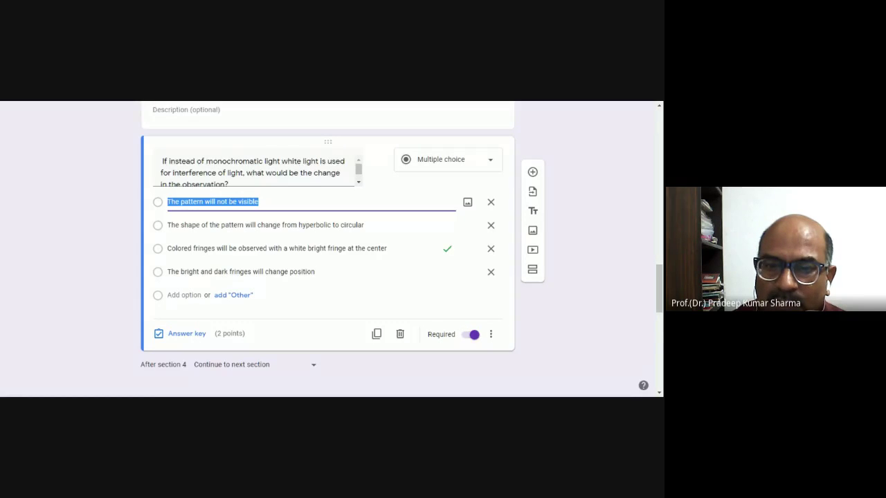
left_click(195, 333)
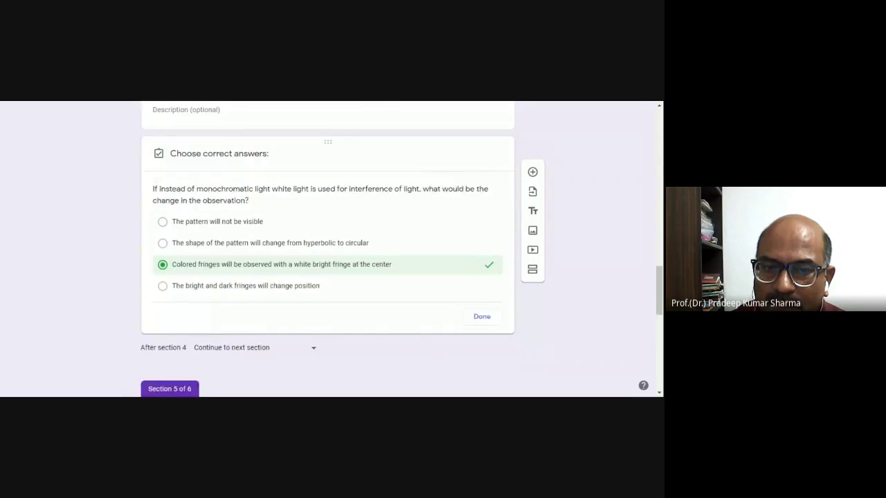
scroll(282, 304, "down", 2)
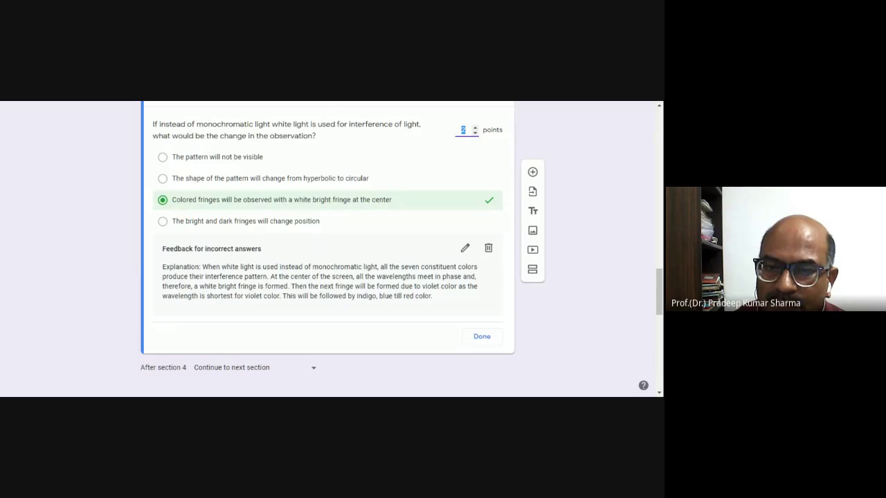
Open the answer key of question 4, the true/false question about phase difference and interference.
scroll(283, 284, "down", 8)
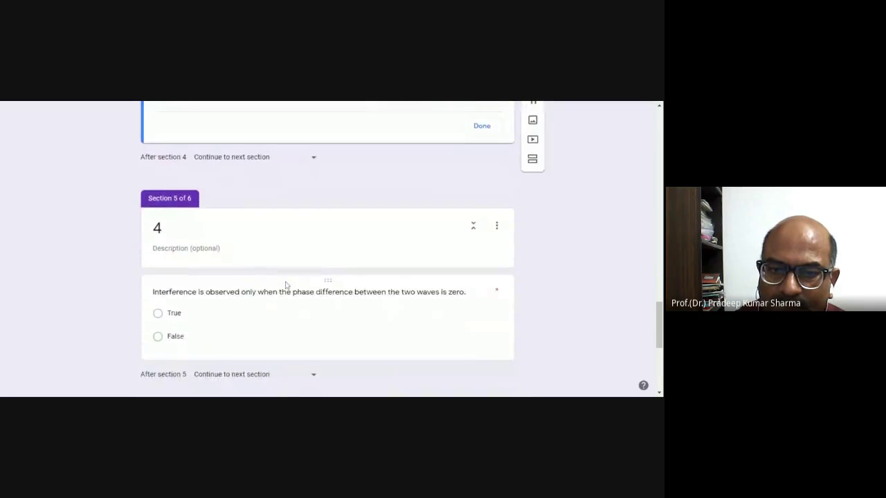
left_click(205, 251)
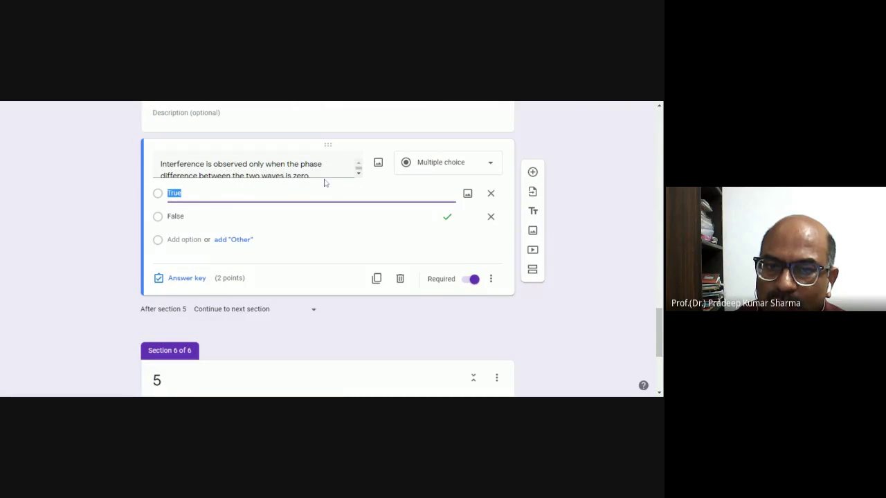
left_click(197, 280)
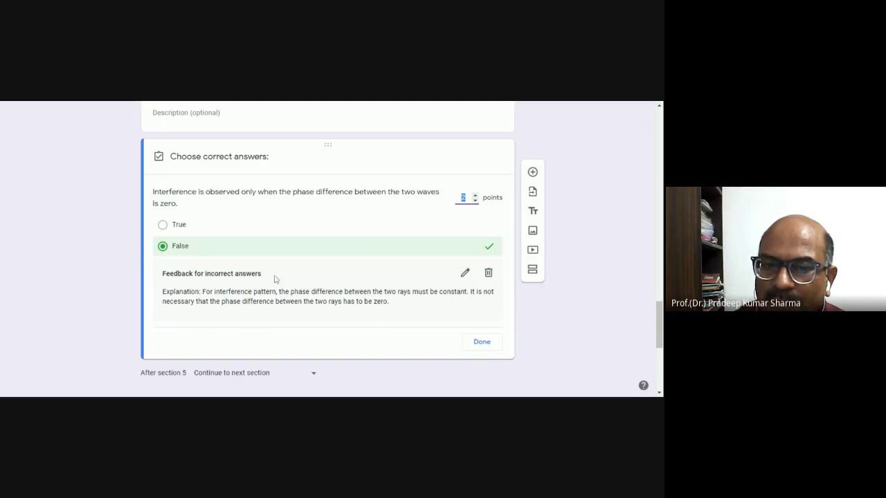
Open the answer key of question 5 about what the shape of the pattern depends on.
scroll(295, 276, "down", 1)
scroll(296, 275, "down", 1)
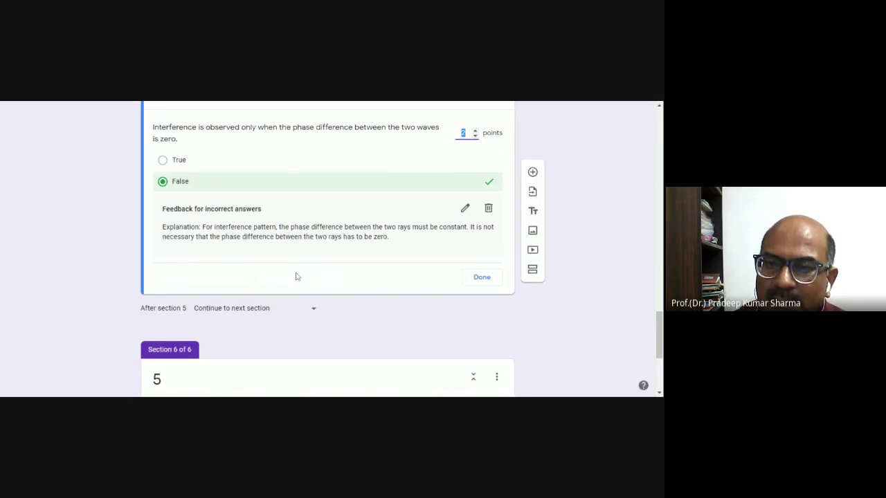
scroll(296, 276, "down", 5)
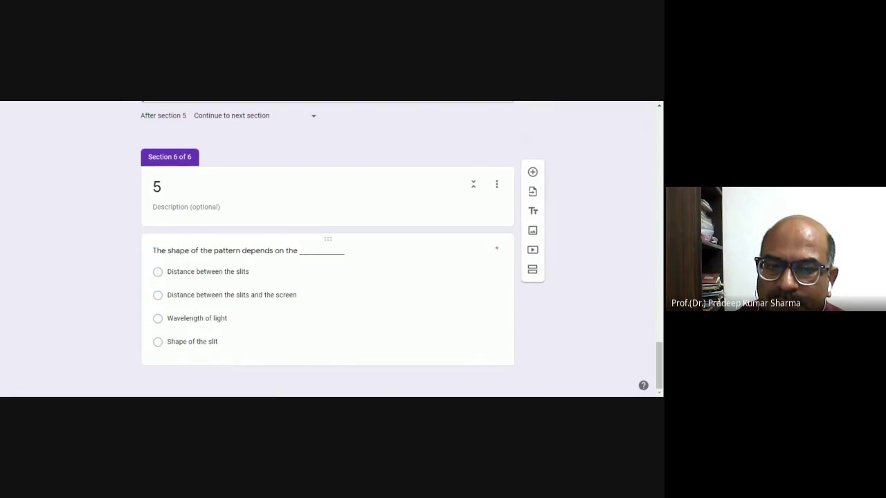
left_click(300, 295)
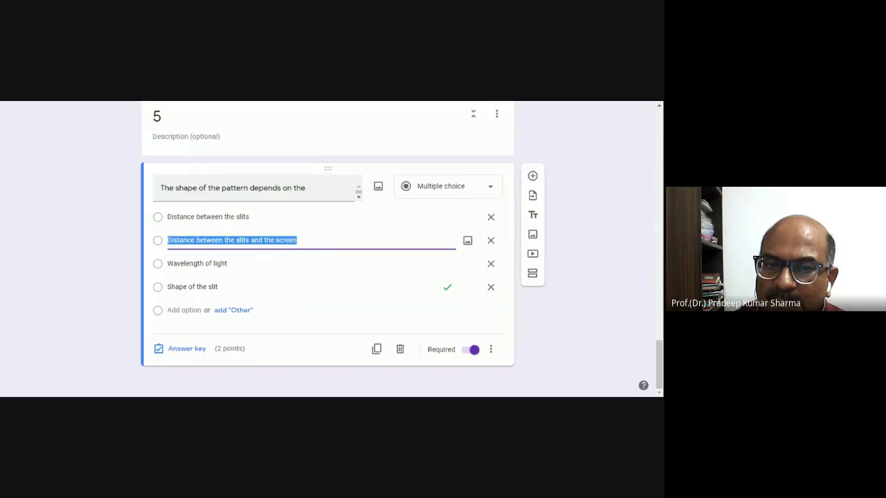
left_click(187, 349)
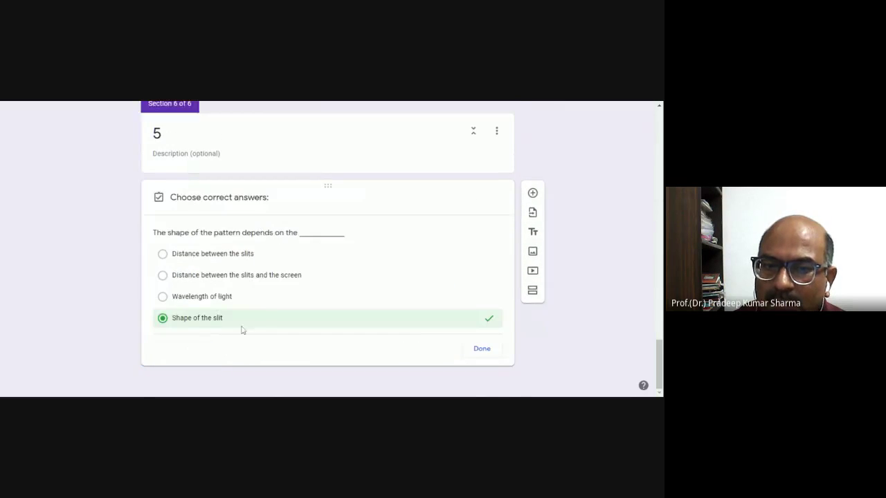